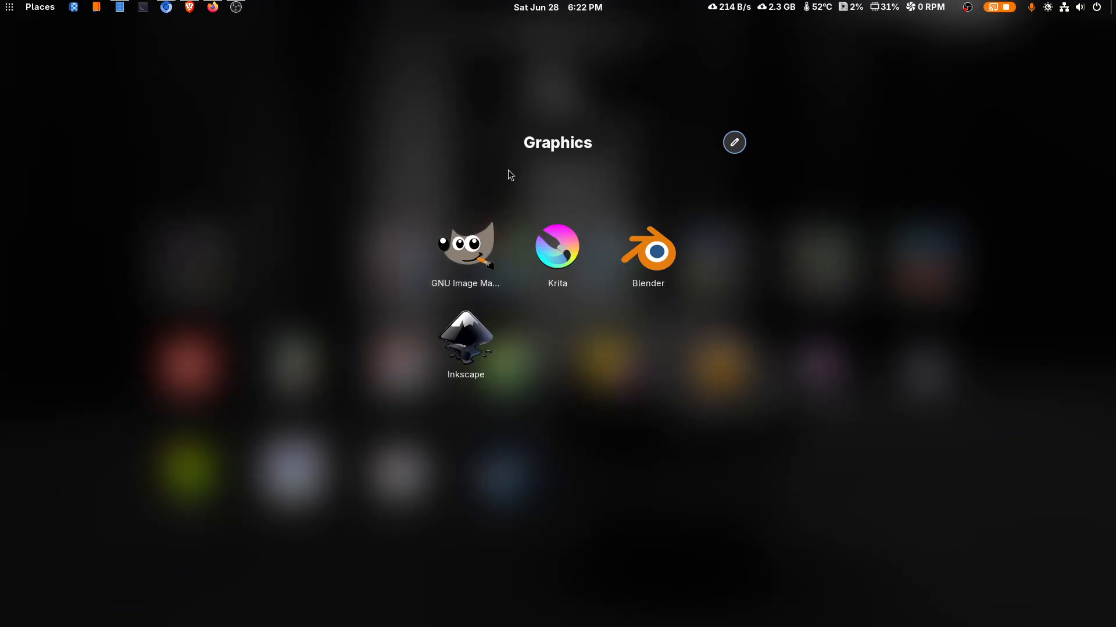
Leave the application launcher, open Firefox and go to photopea.com.
click(872, 213)
click(555, 133)
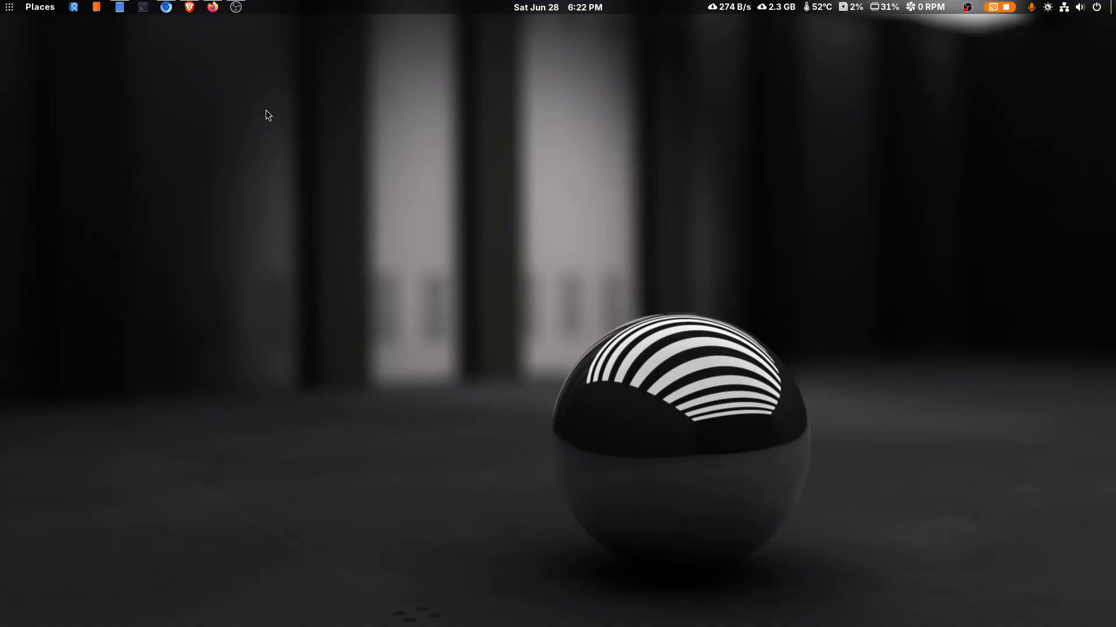
click(212, 7)
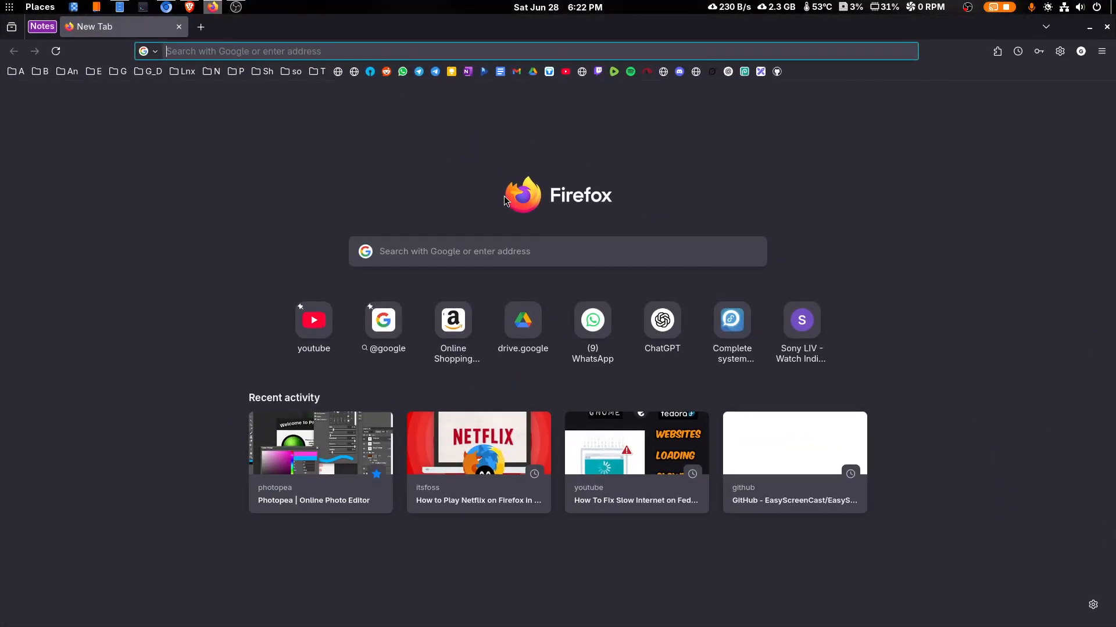
click(474, 251)
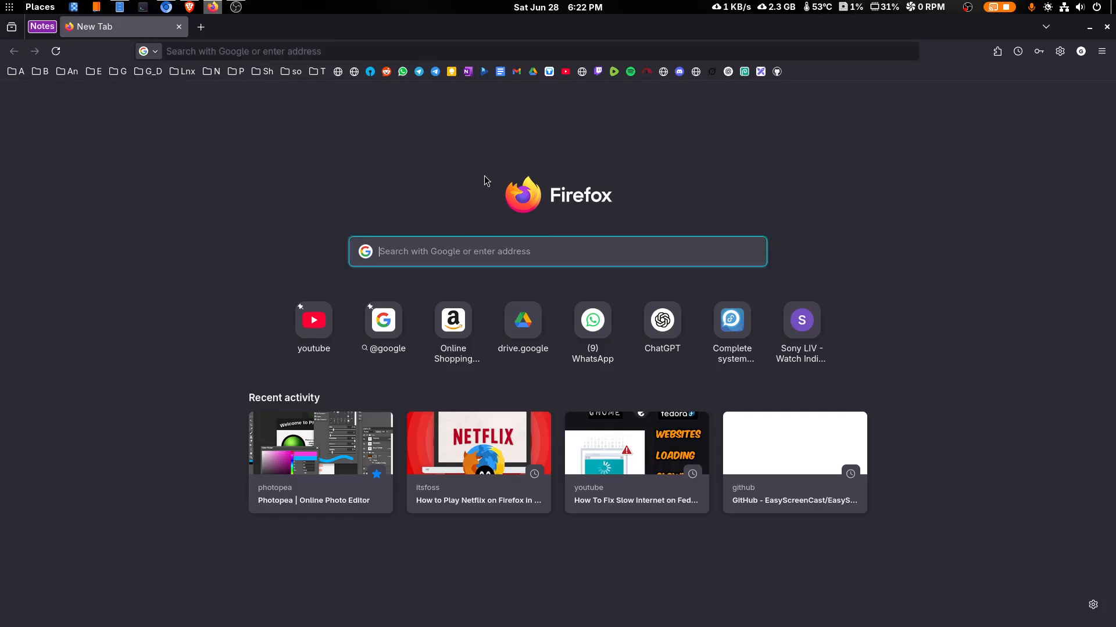
text(php)
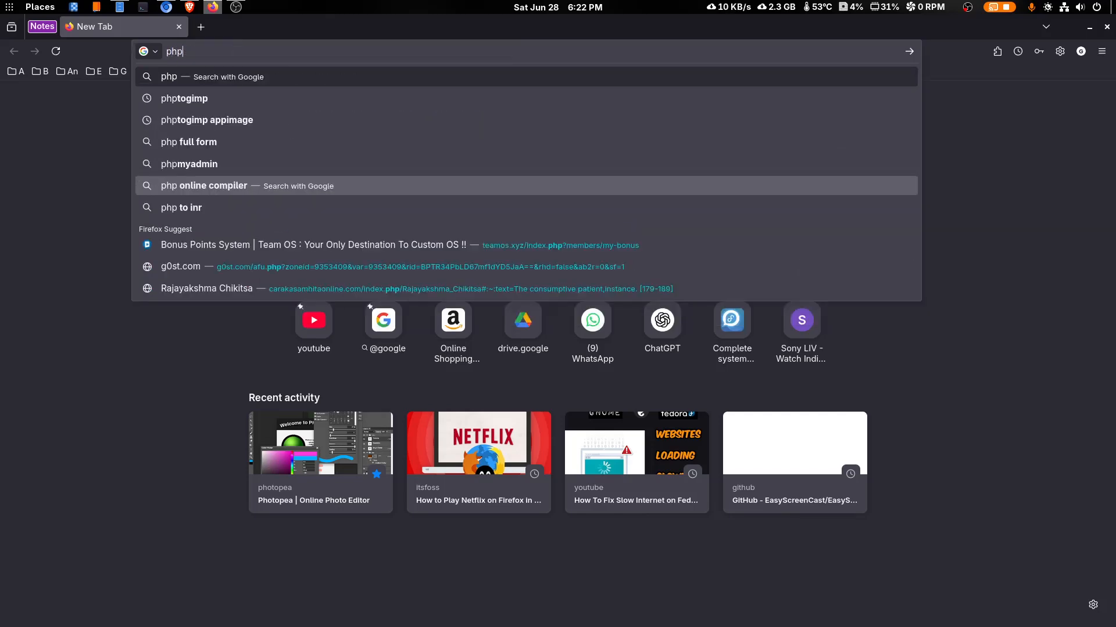
text(otopea.com)
key(BackSpace)
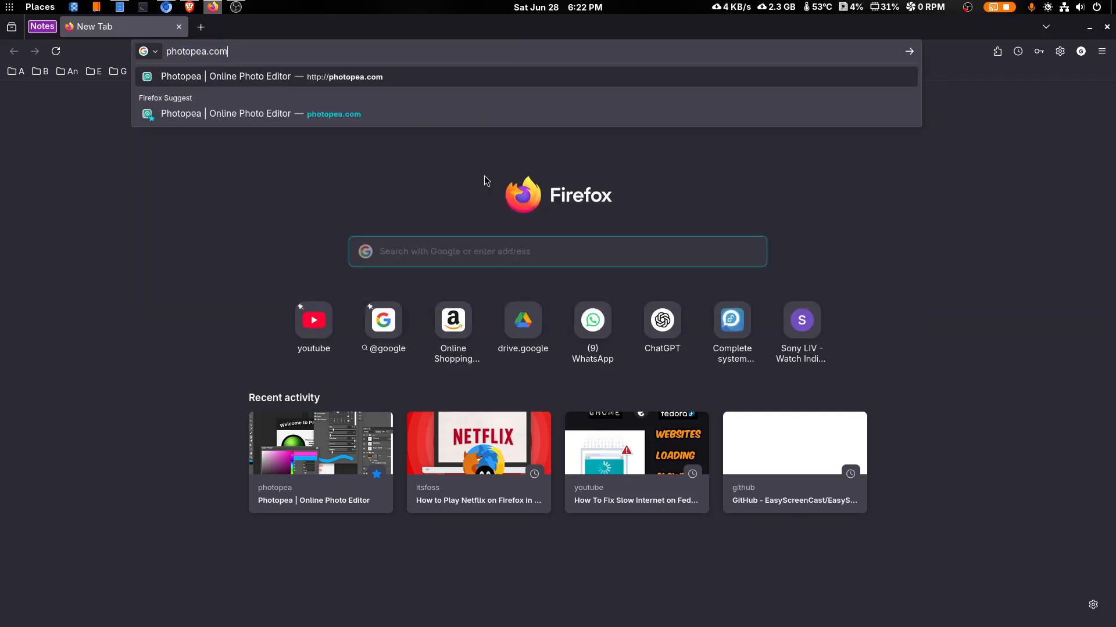
key(BackSpace)
key(BackSpace)
key(BackSpace)
key(BackSpace)
key(BackSpace)
text(a)
key(Return)
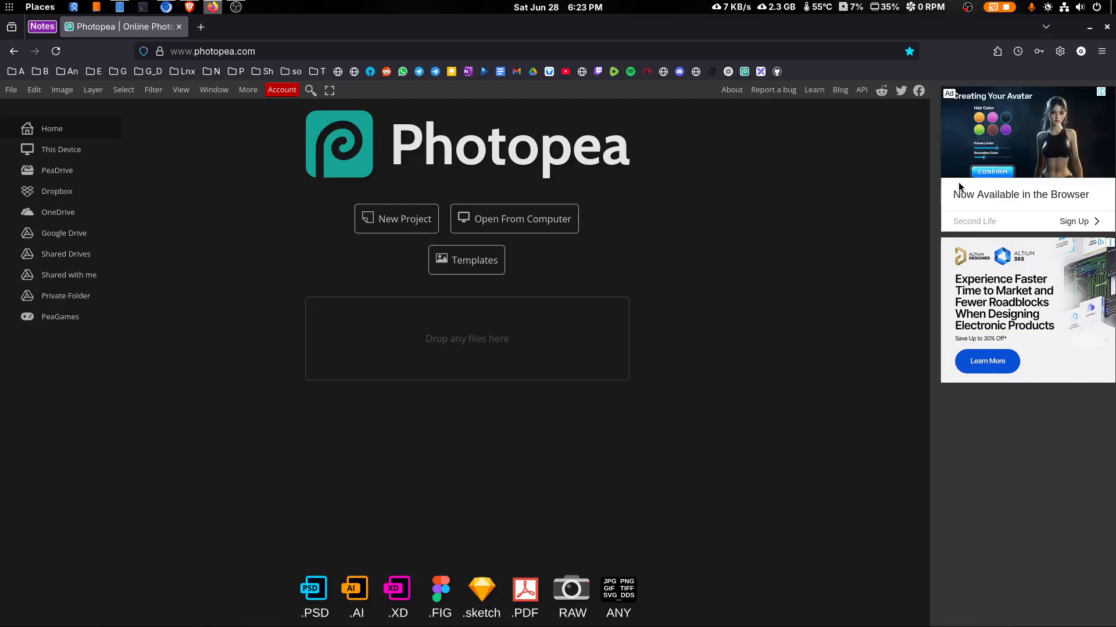
Look at the free and premium account types of Photopea and close the account window.
click(282, 91)
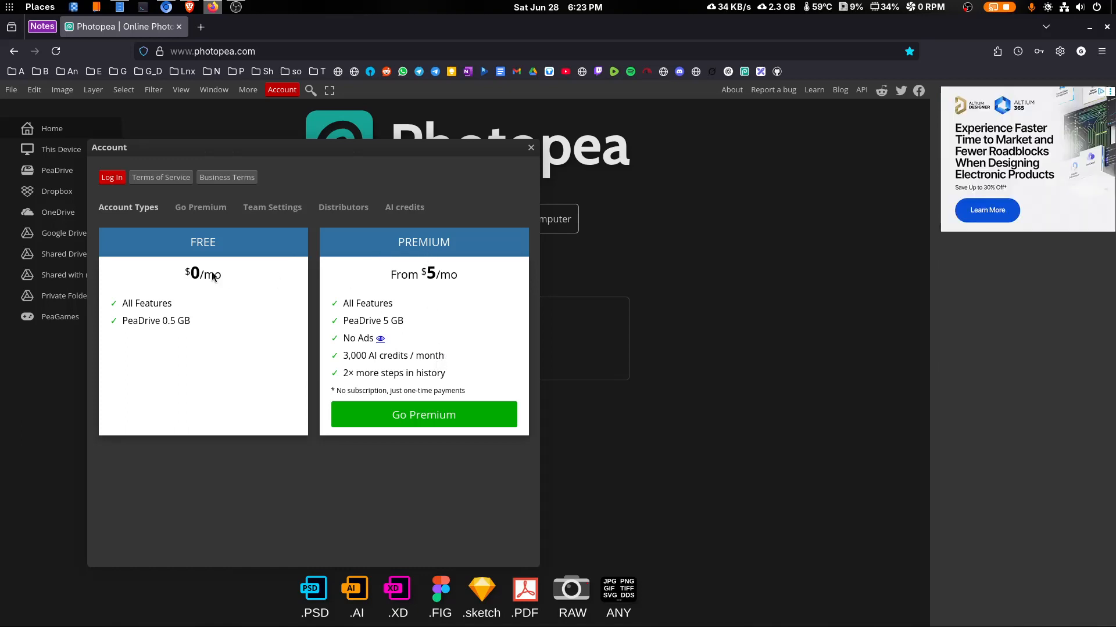
click(531, 150)
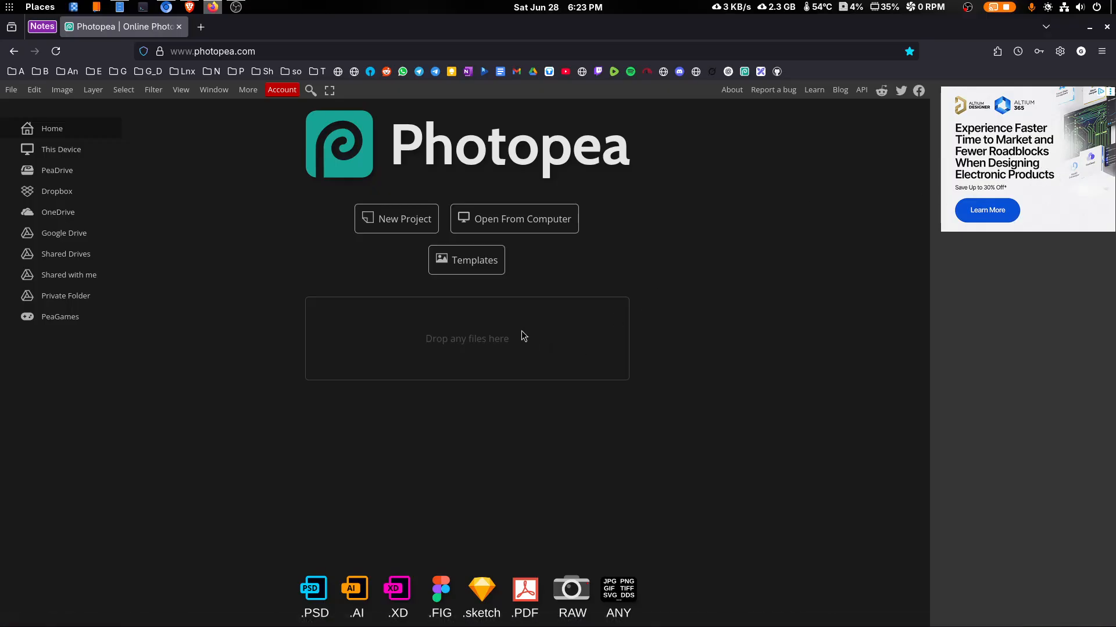
View the installed Graphics applications in the system's application launcher and return to the Photopea browser window.
click(9, 6)
click(278, 270)
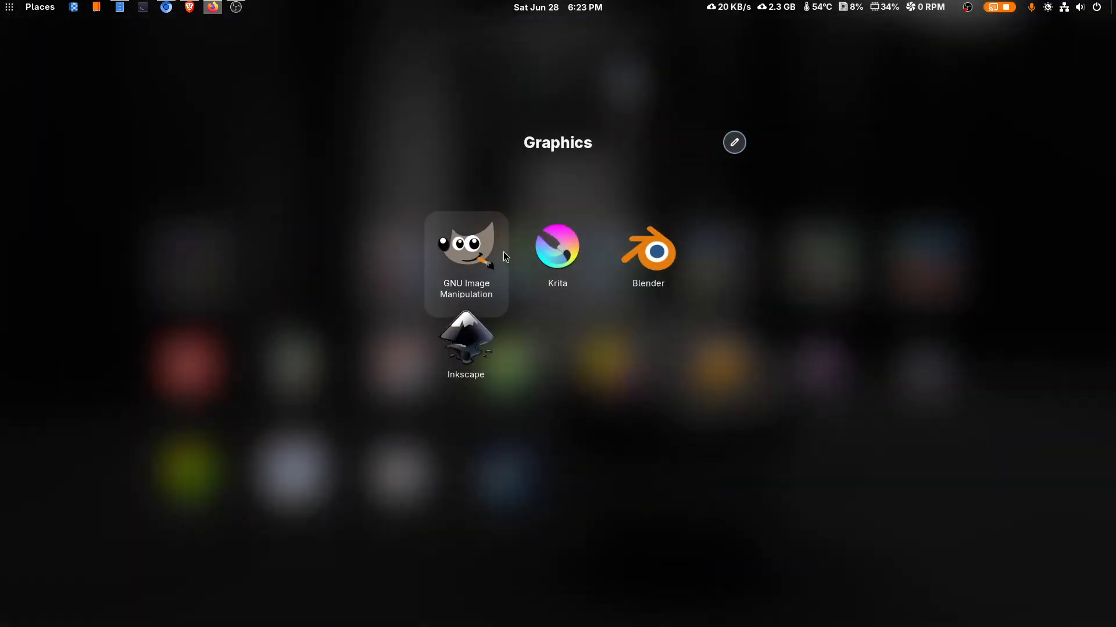
click(891, 264)
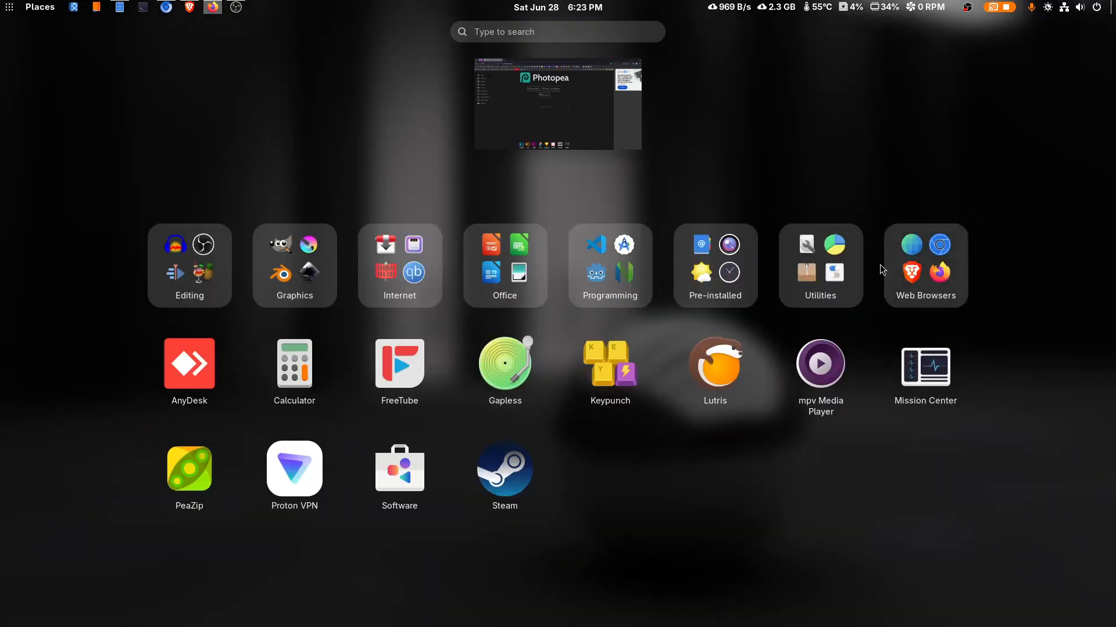
click(639, 107)
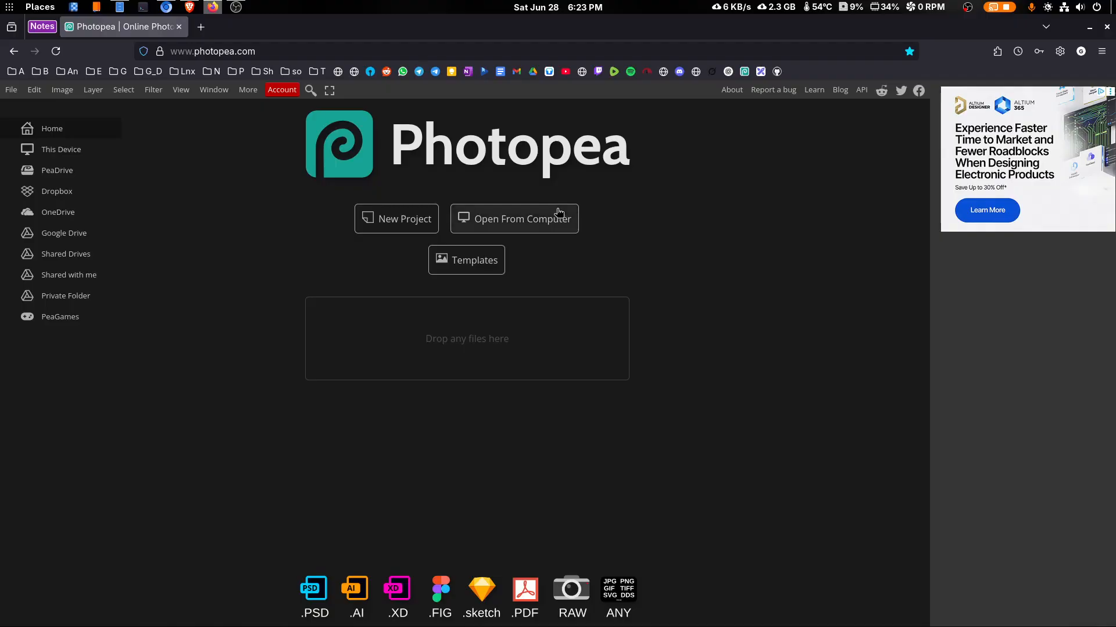
Open the template gallery and browse its Hot templates.
click(480, 268)
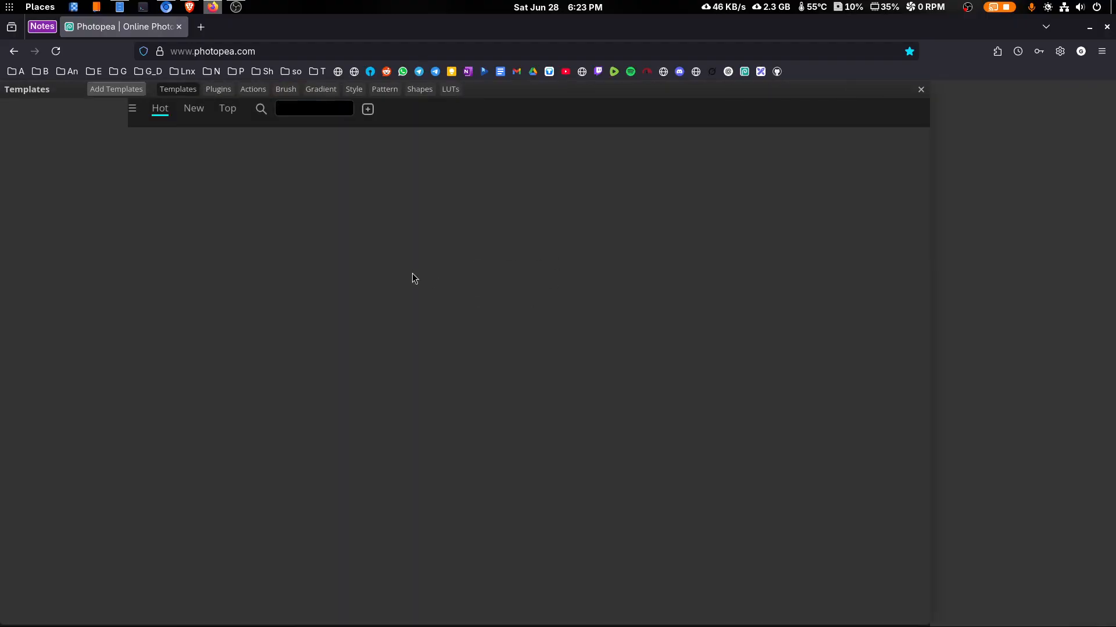
scroll(626, 340, down, 6)
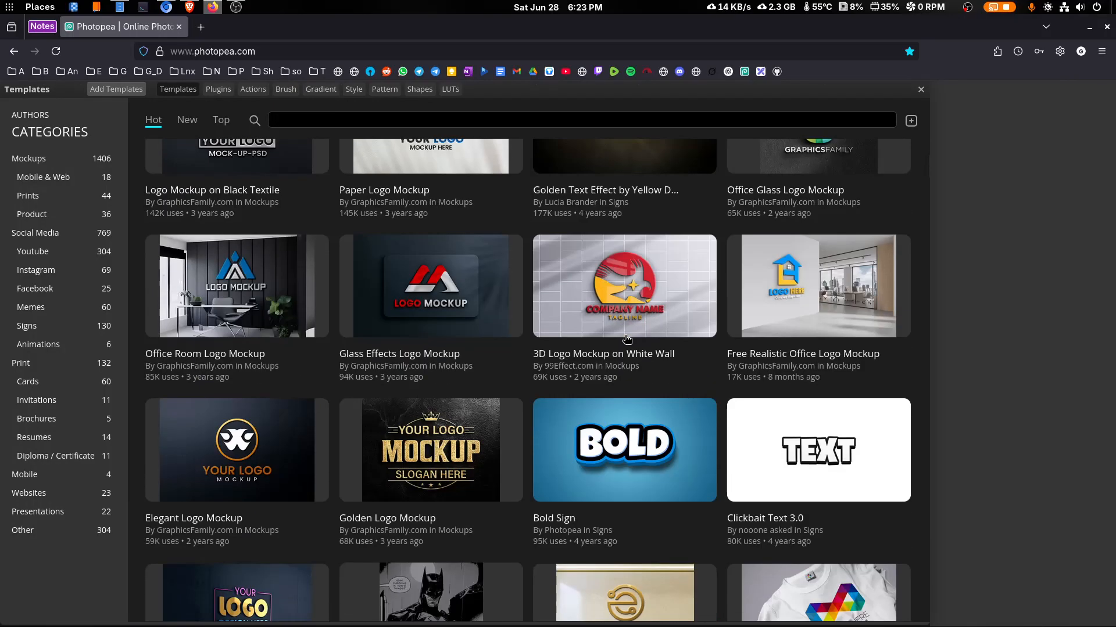
scroll(627, 339, down, 6)
scroll(612, 367, up, 8)
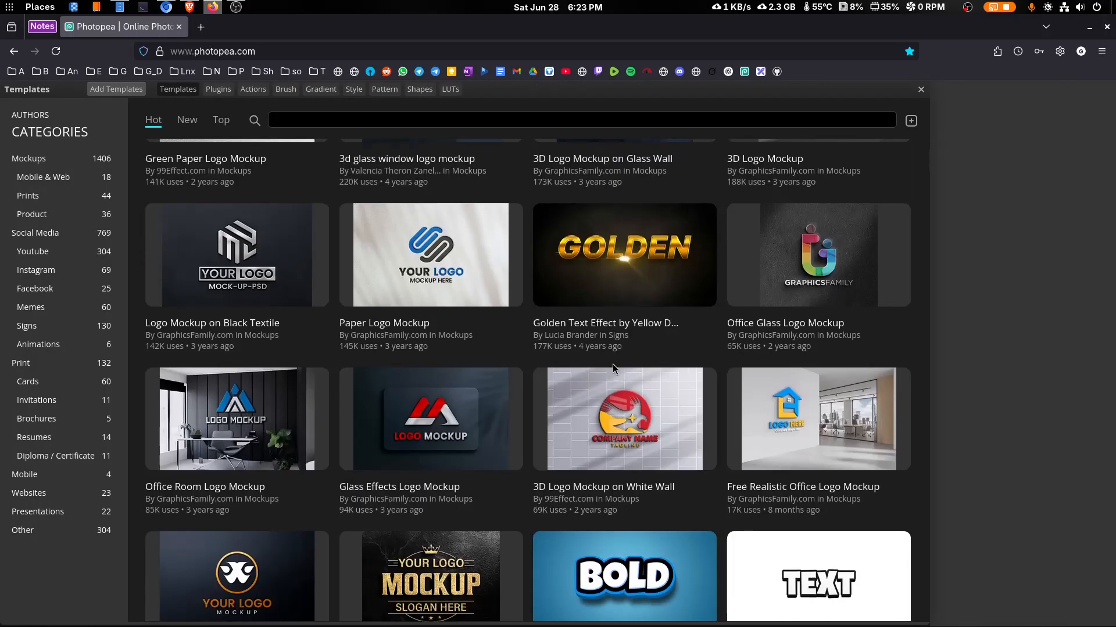
scroll(613, 364, up, 5)
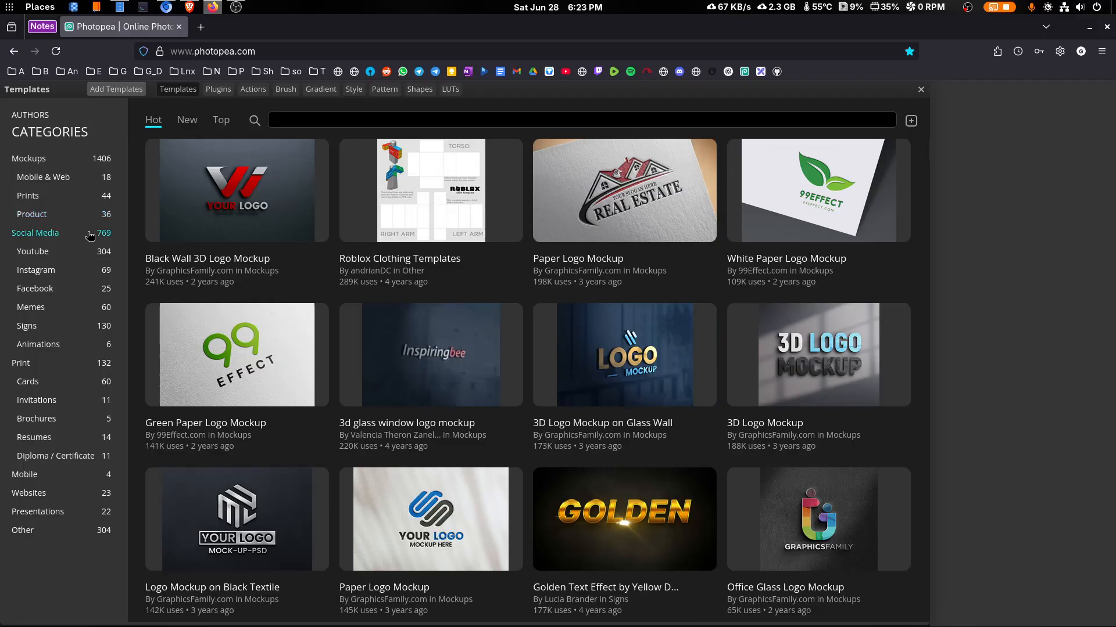
Browse the Youtube category for thumbnail and banner templates and close the template gallery.
click(37, 251)
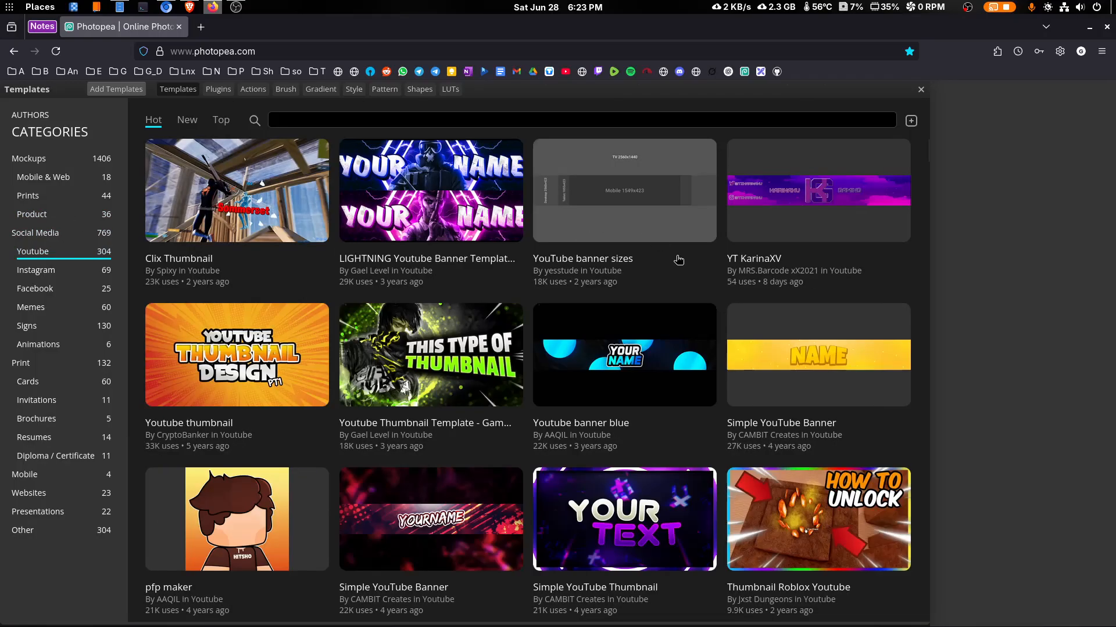
scroll(685, 319, down, 5)
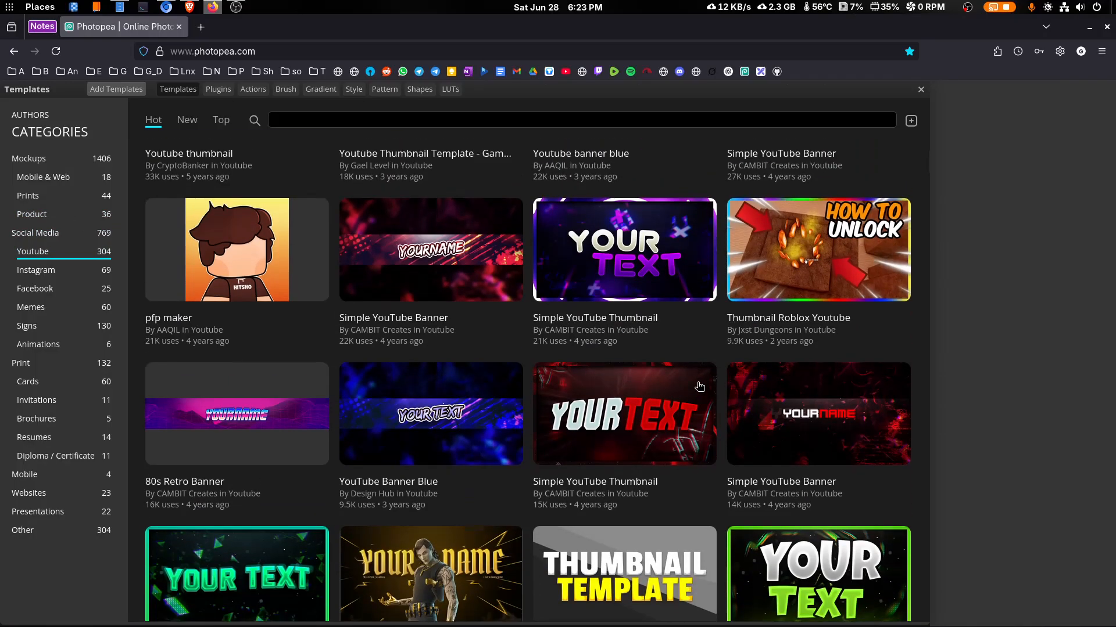
scroll(700, 387, up, 5)
scroll(699, 372, down, 10)
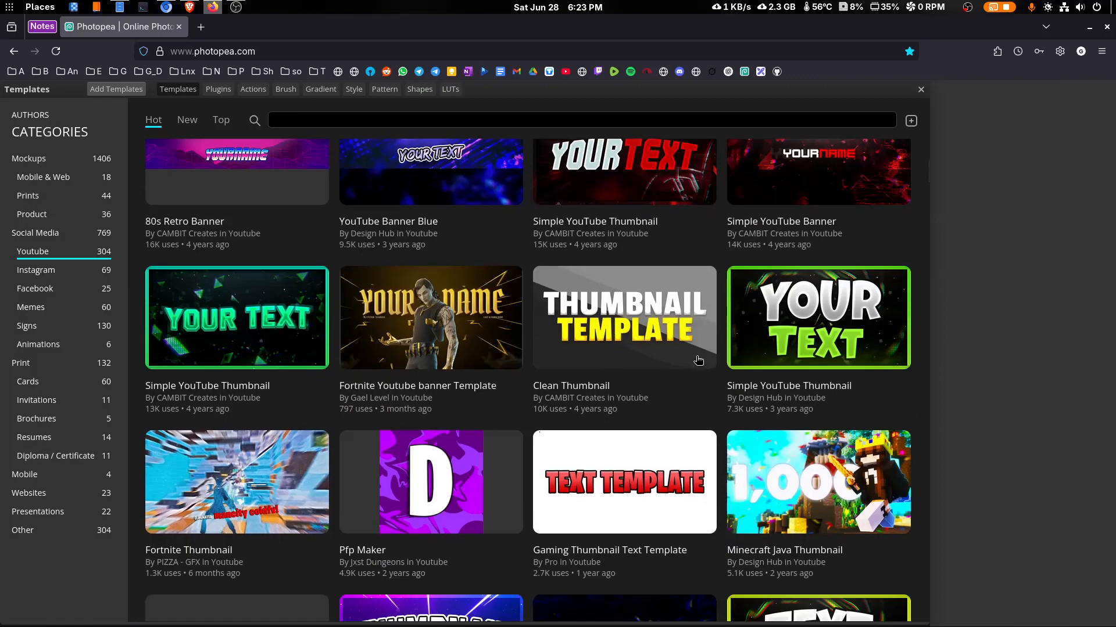
scroll(698, 366, up, 10)
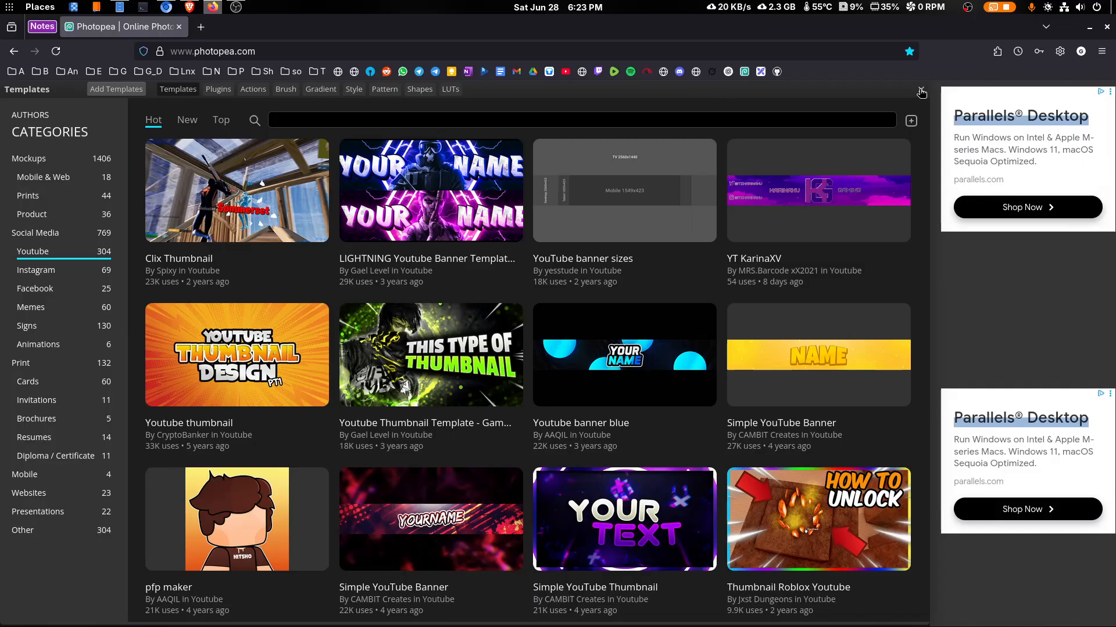
click(920, 91)
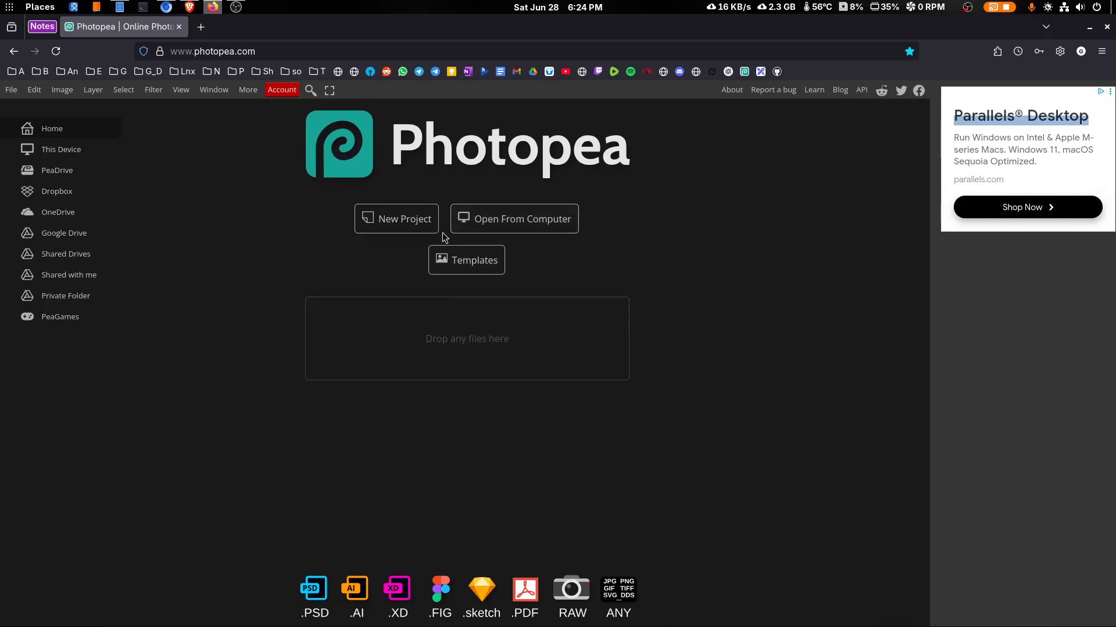
Create a new project at the Youtube Thumbnail size of 1280 x 720 px with a white background.
click(406, 226)
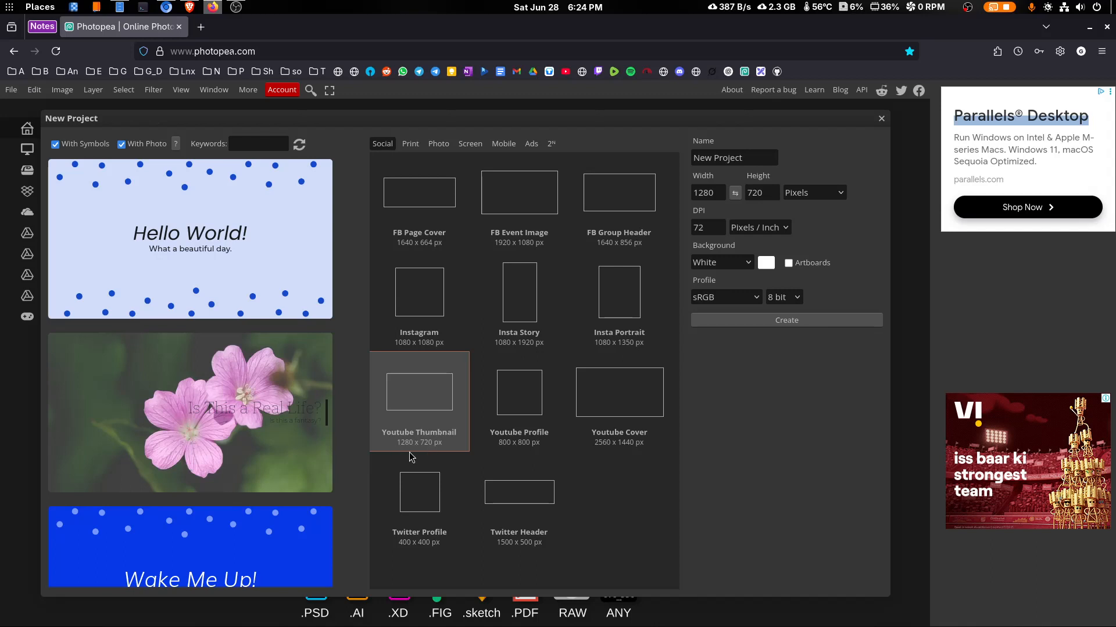
click(786, 320)
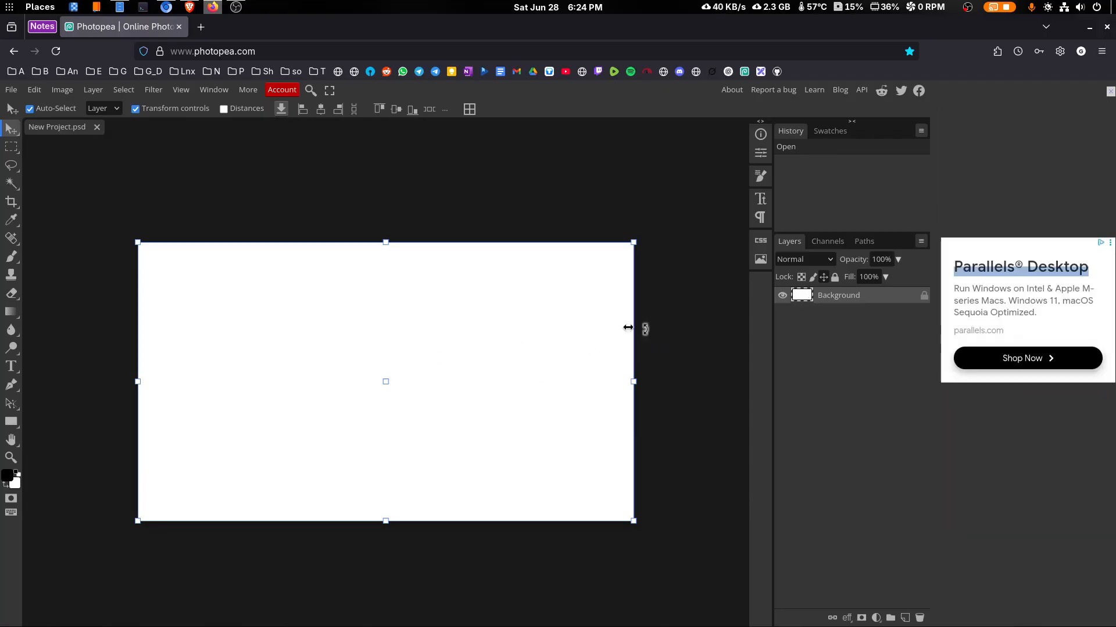
Add a near-black Color Fill layer above the Background and toggle its visibility off and back on.
click(876, 618)
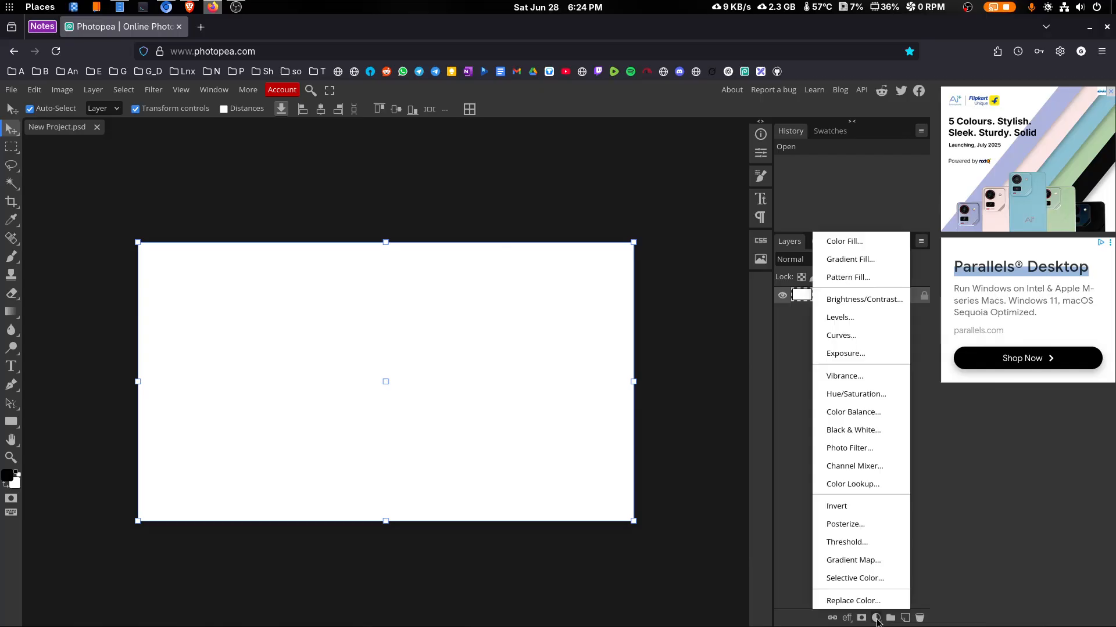
click(848, 242)
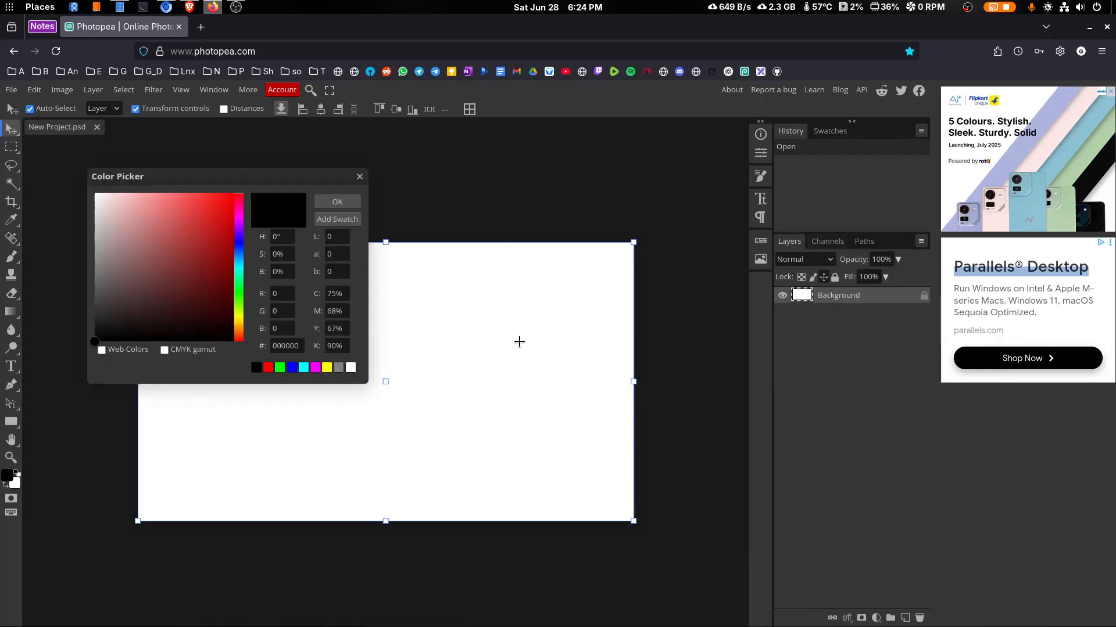
drag(154, 314, 94, 330)
click(329, 202)
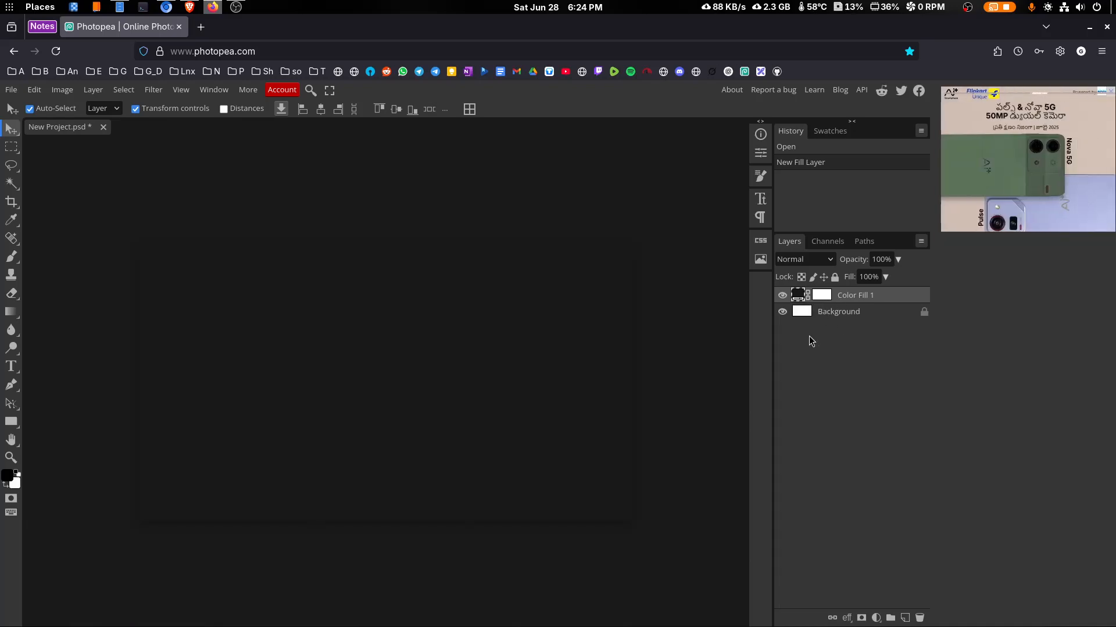
click(783, 296)
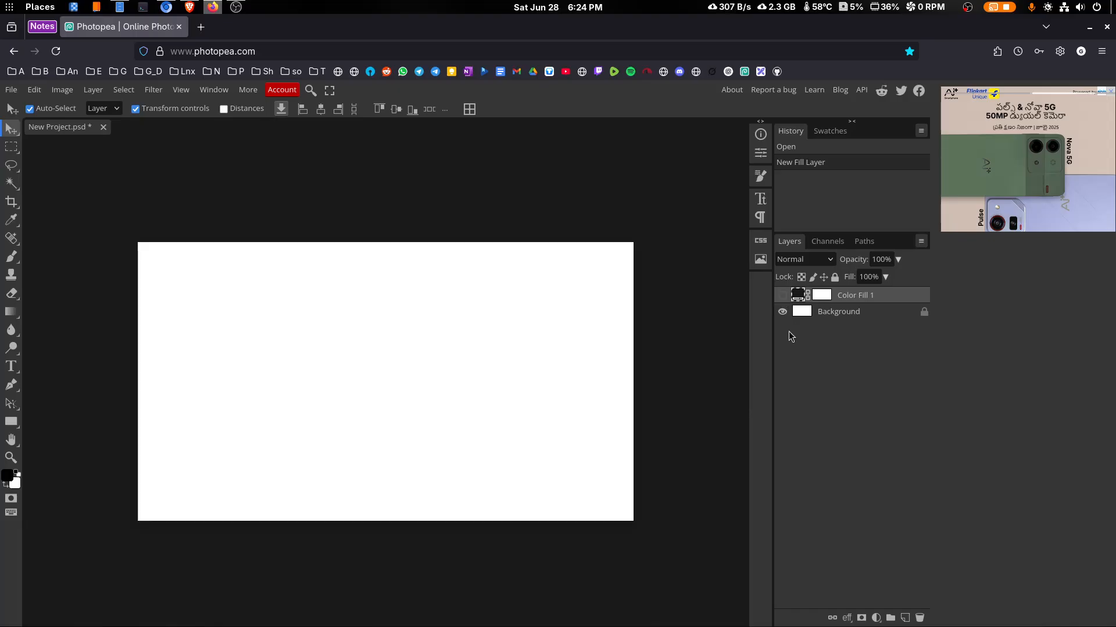
click(782, 296)
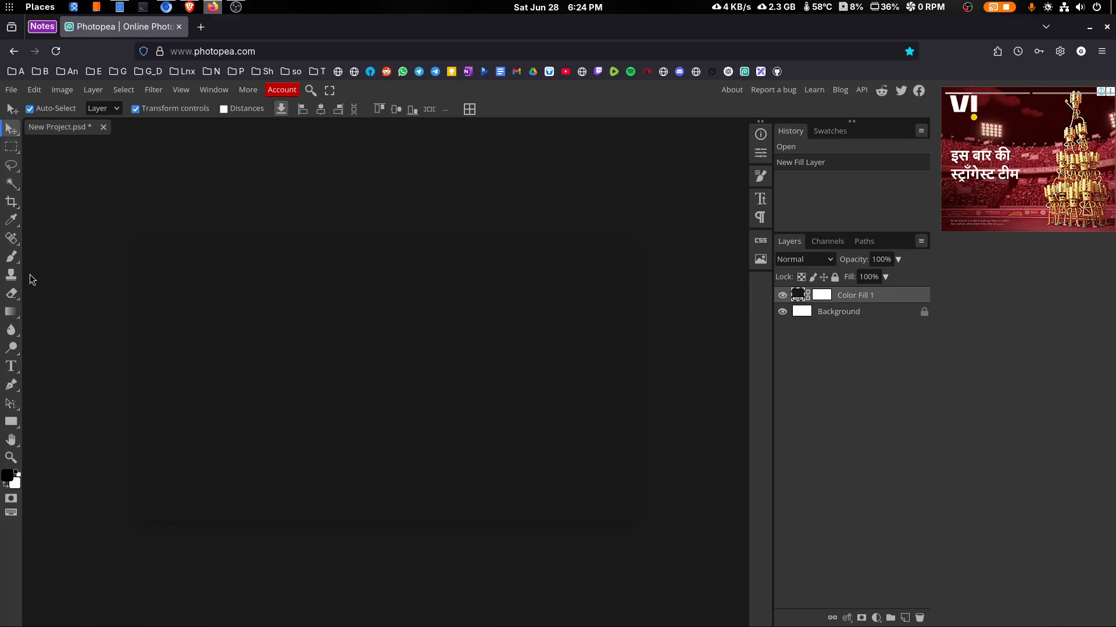
Browse the font list for the Type tool, keep Komika Axis, and set the text size to 51 px.
click(12, 369)
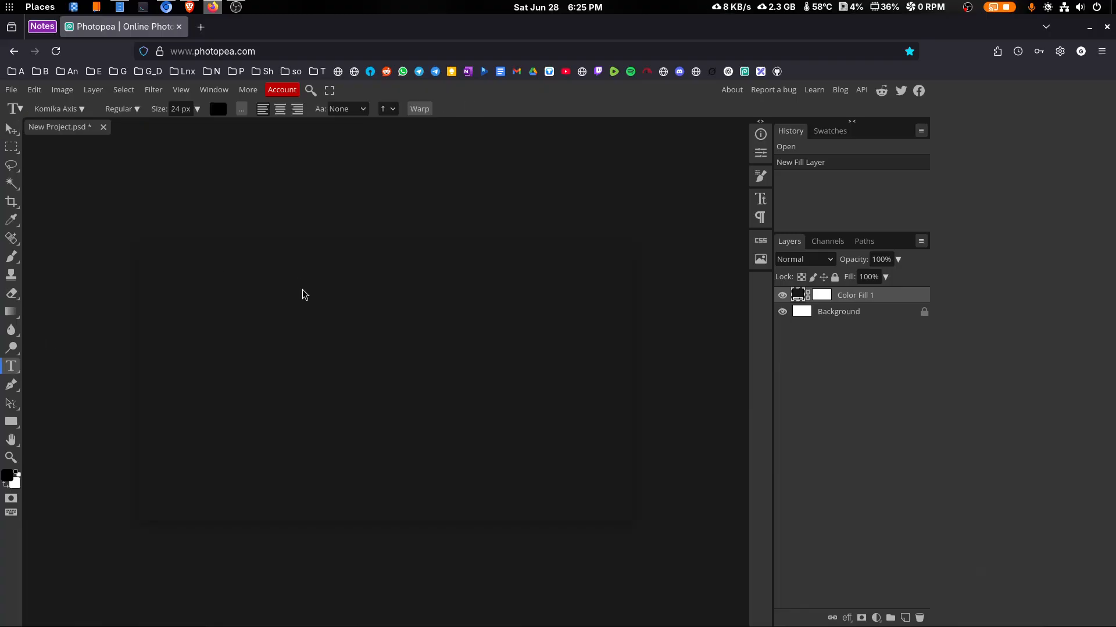
click(78, 110)
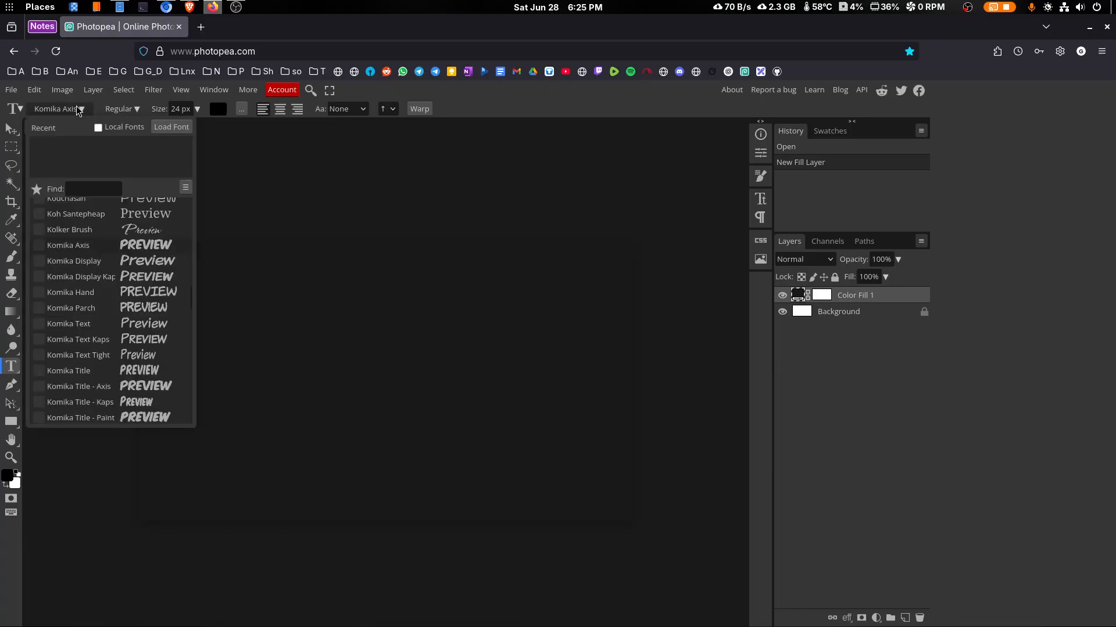
scroll(111, 256, down, 3)
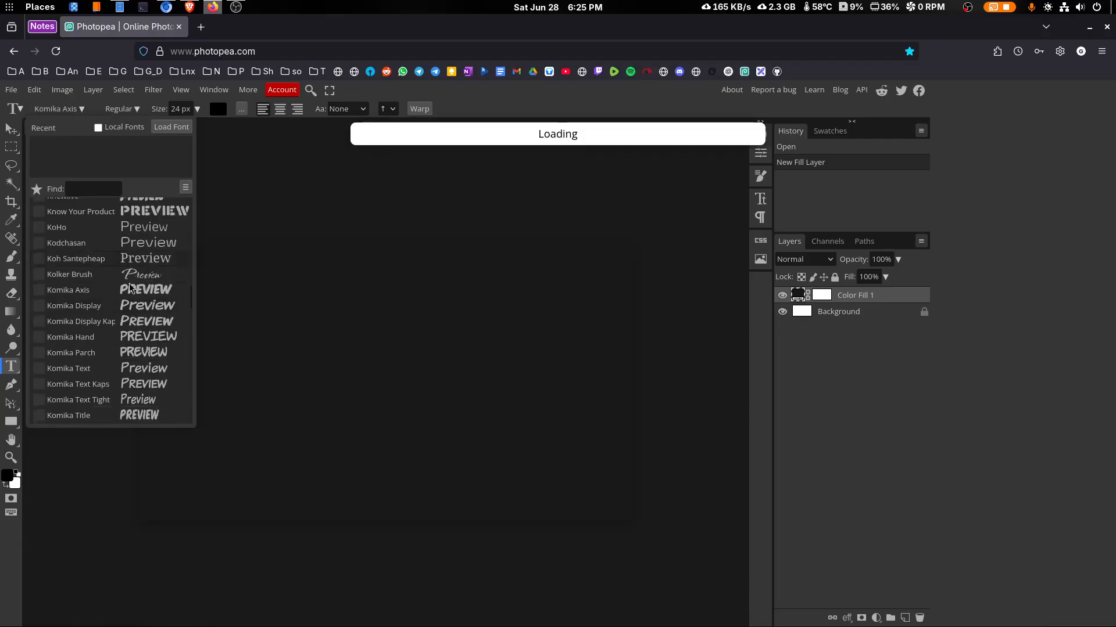
scroll(133, 289, up, 10)
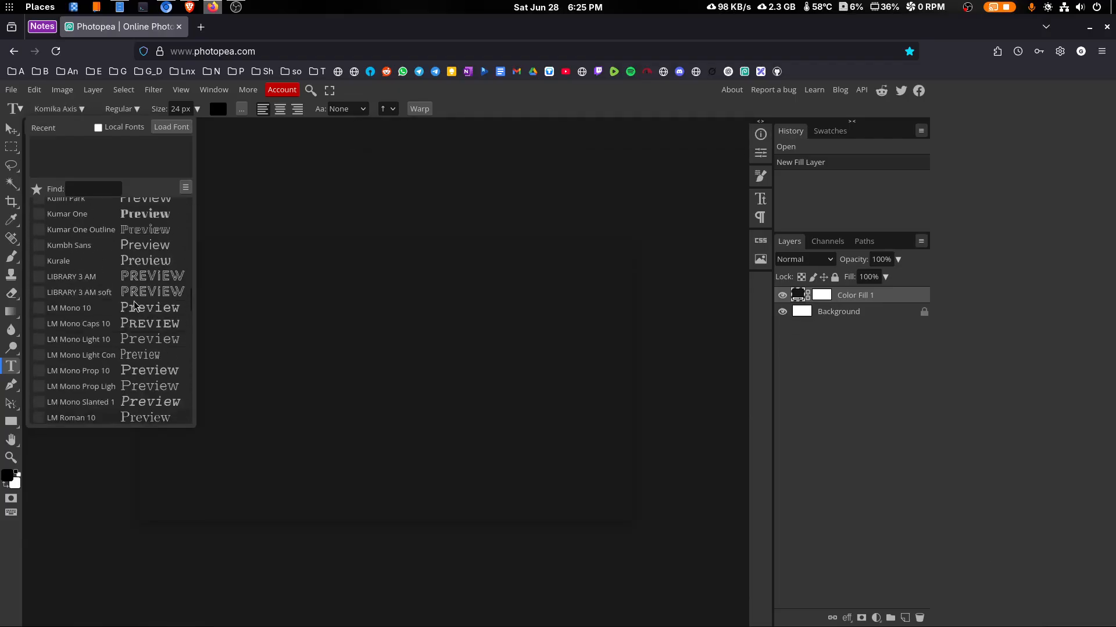
click(185, 109)
scroll(185, 108, up, 9)
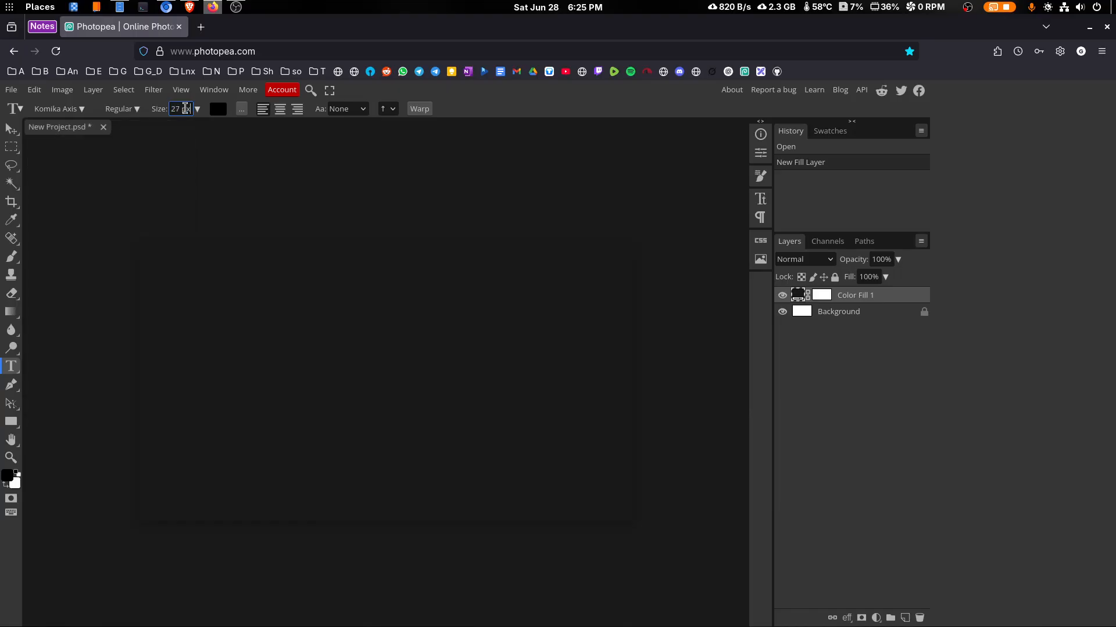
scroll(184, 109, up, 20)
scroll(182, 109, down, 3)
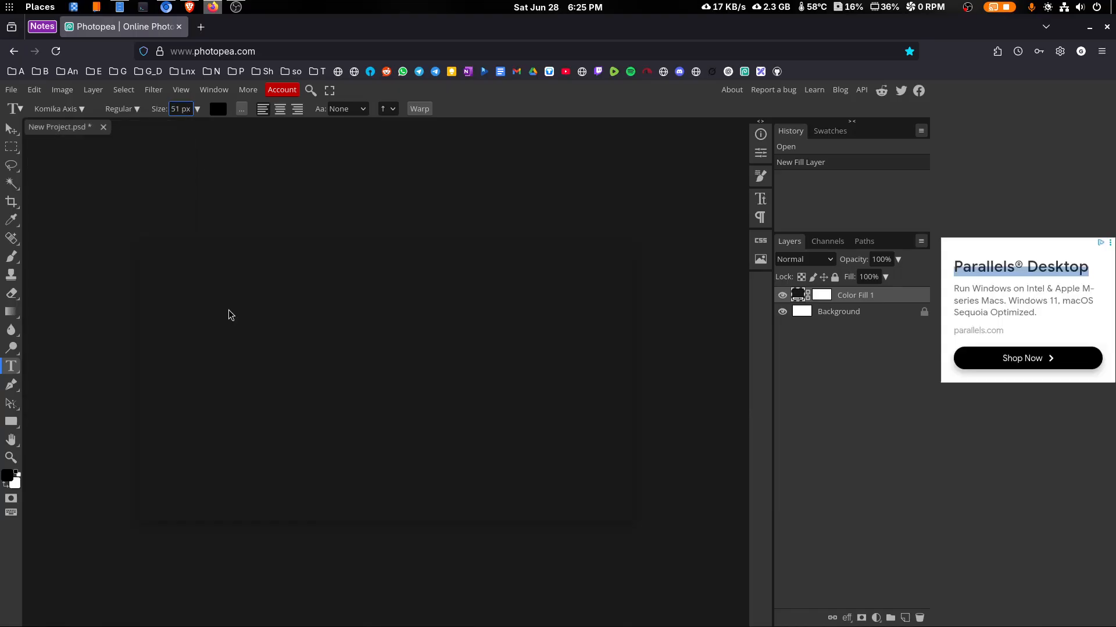
Add a text layer in the upper part of the canvas reading "Youtube Thumbnail".
click(228, 311)
text(YO)
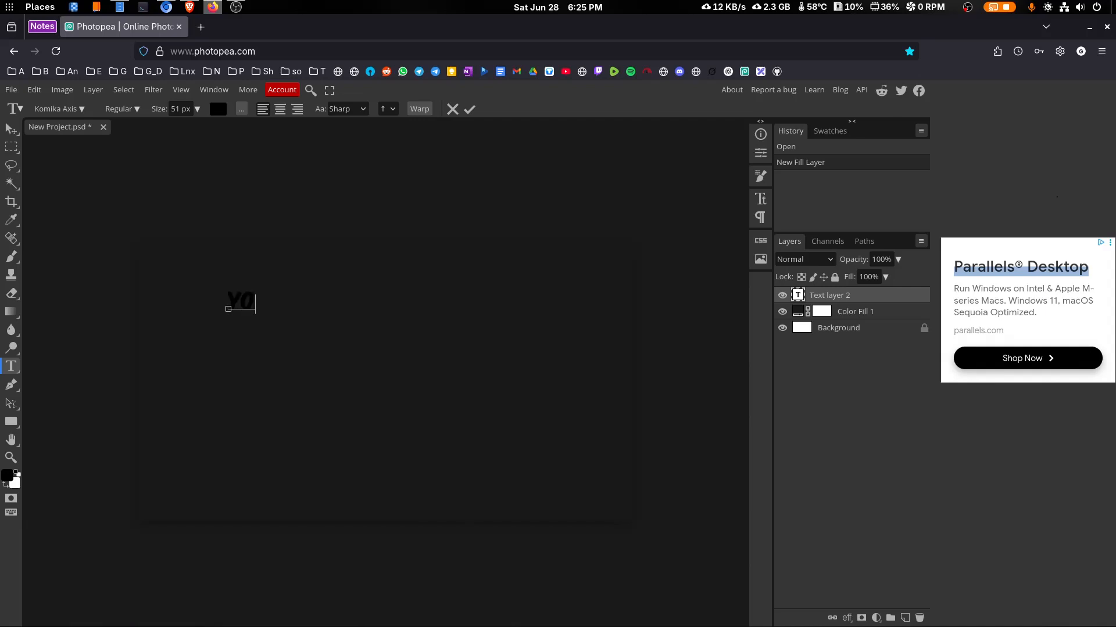
text(UTUBE)
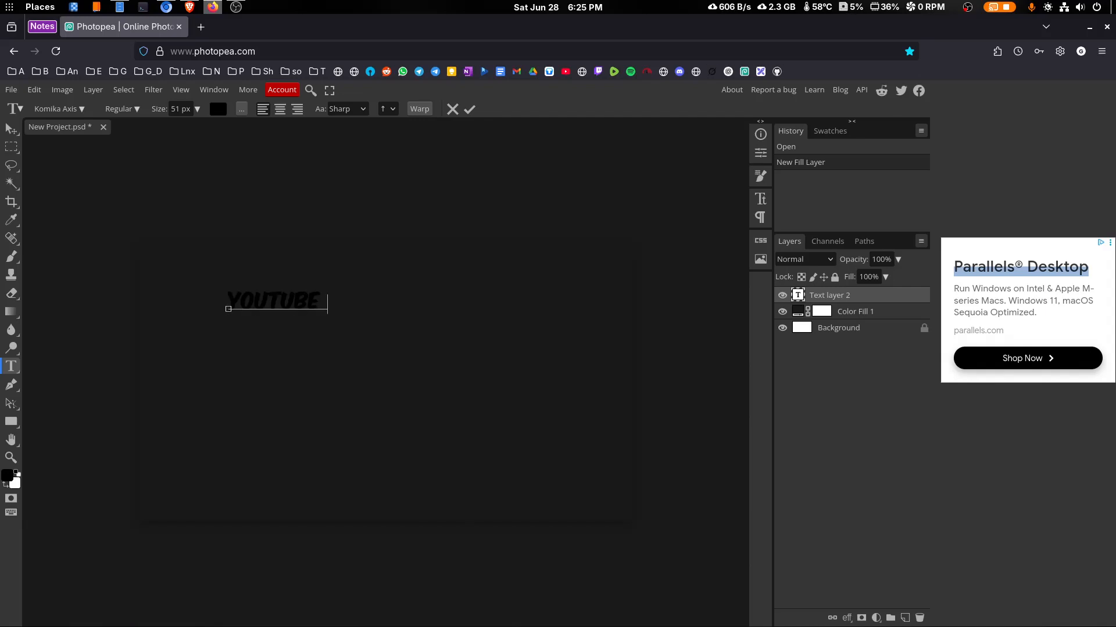
text( THUMBN)
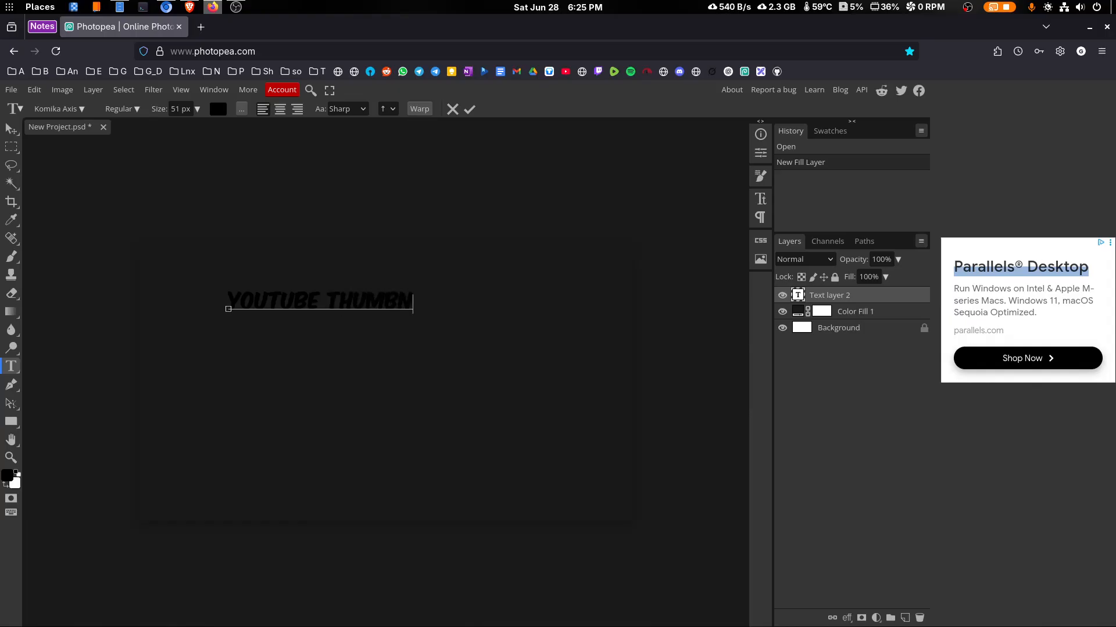
text(AIL)
Select the whole title text and set its color to pure red, ff0000.
drag(434, 303, 228, 300)
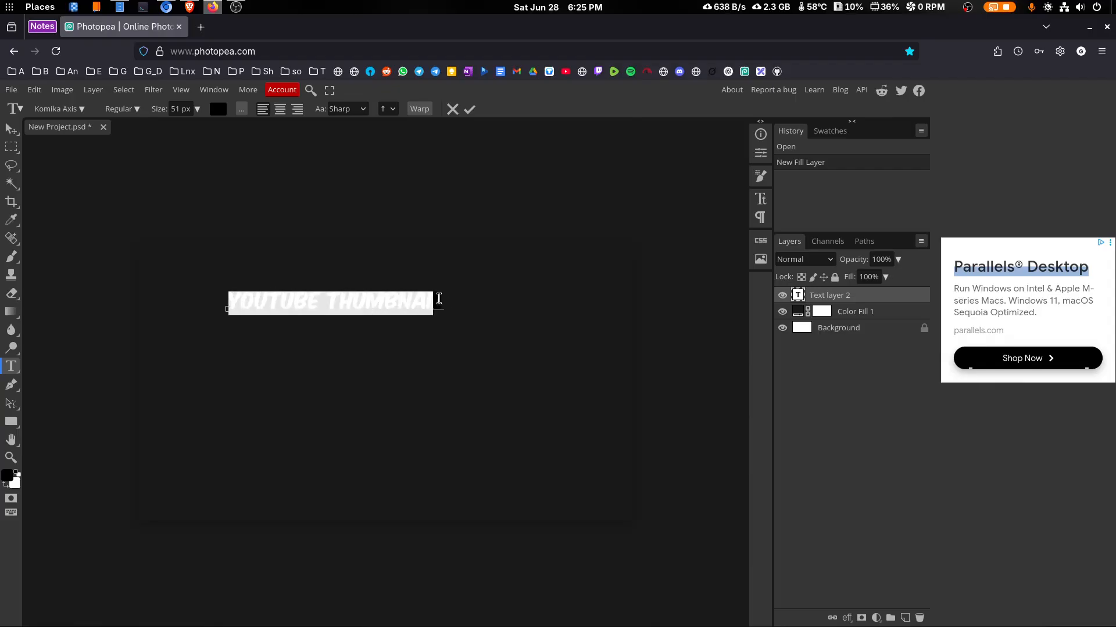
drag(439, 299, 219, 296)
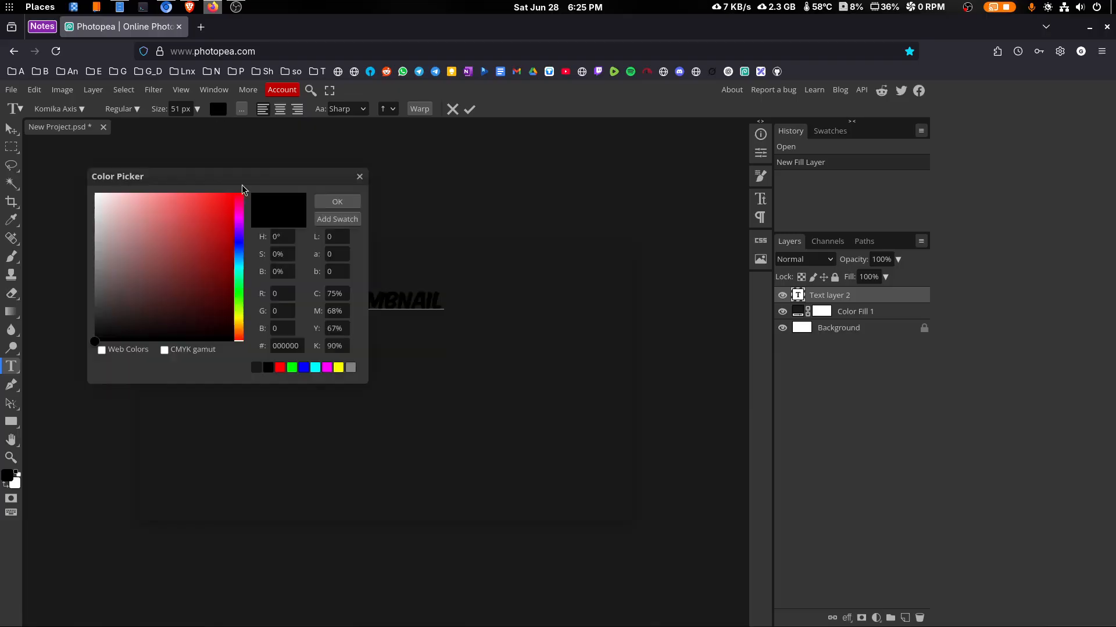
drag(216, 206, 234, 193)
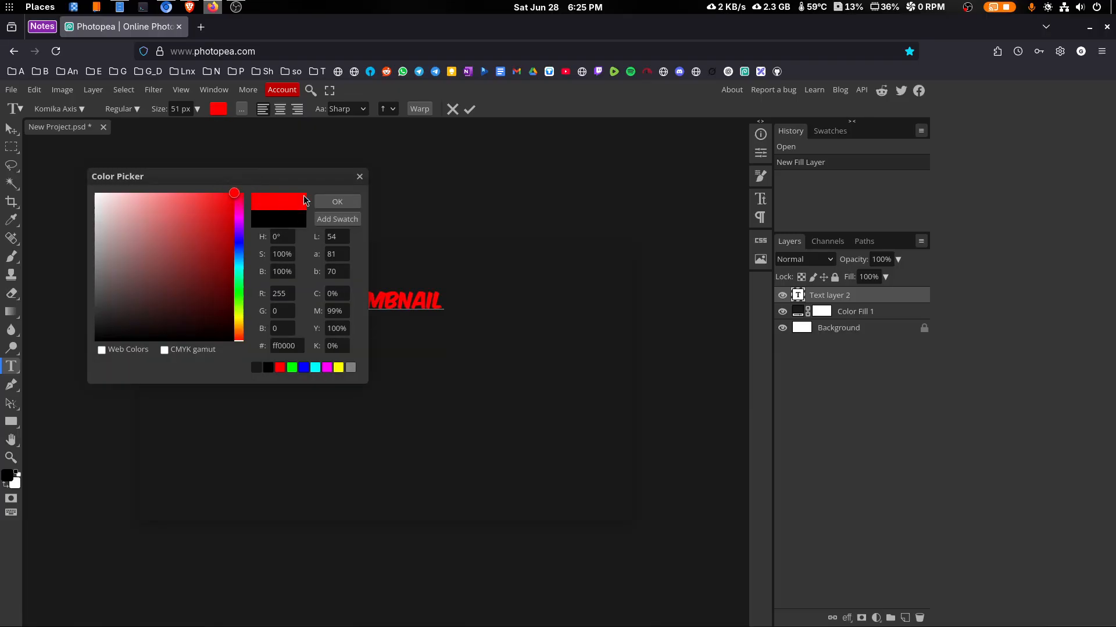
click(327, 202)
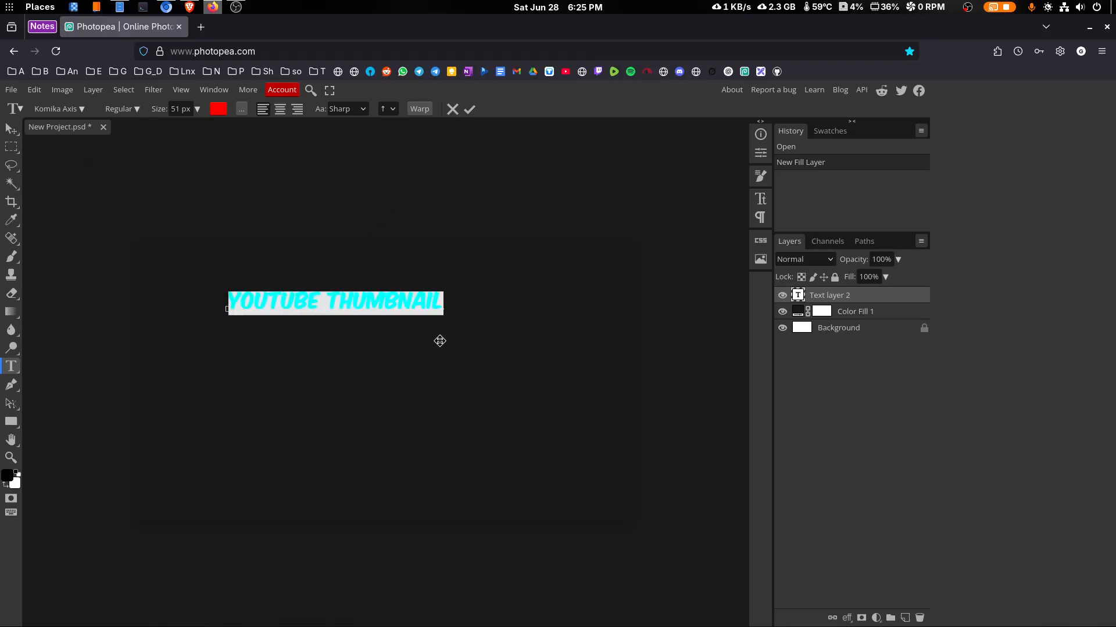
Scale the title proportionally to about 183% and center it horizontally near the top of the canvas.
drag(440, 341, 498, 331)
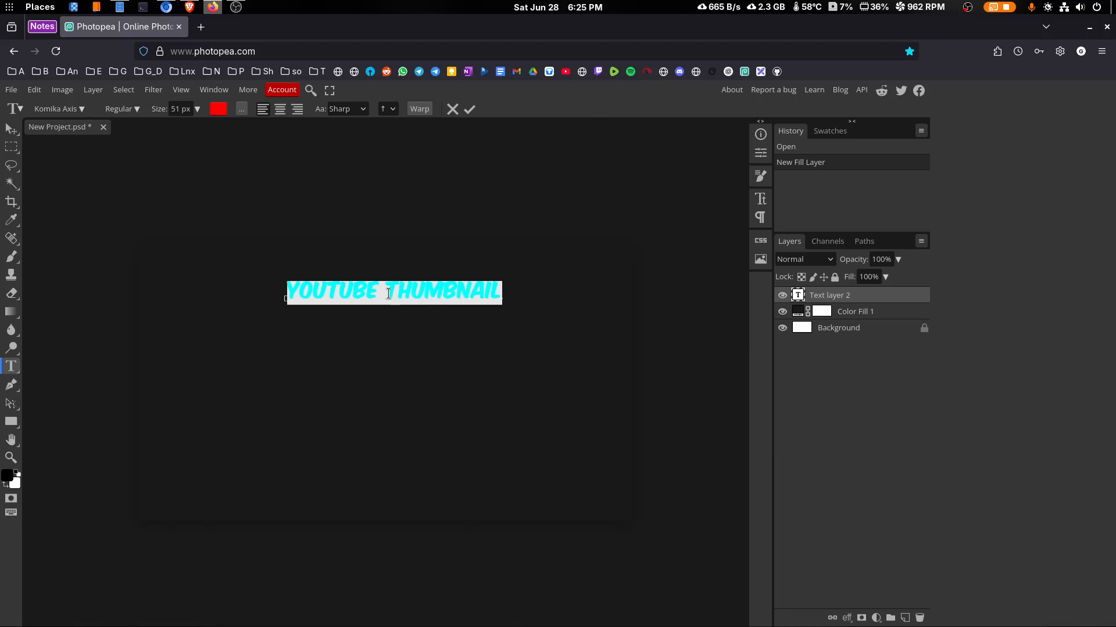
mouse_move(411, 362)
mouse_down()
mouse_move(421, 381)
mouse_move(437, 369)
mouse_move(425, 347)
mouse_move(436, 366)
mouse_move(408, 346)
mouse_move(386, 361)
mouse_move(409, 361)
mouse_up()
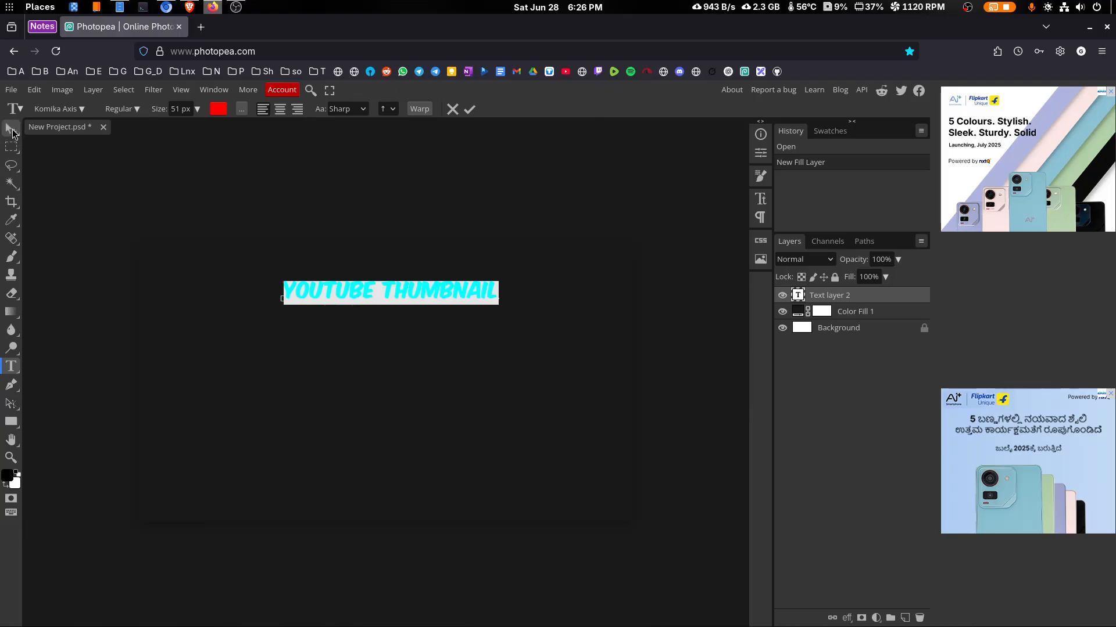
click(12, 129)
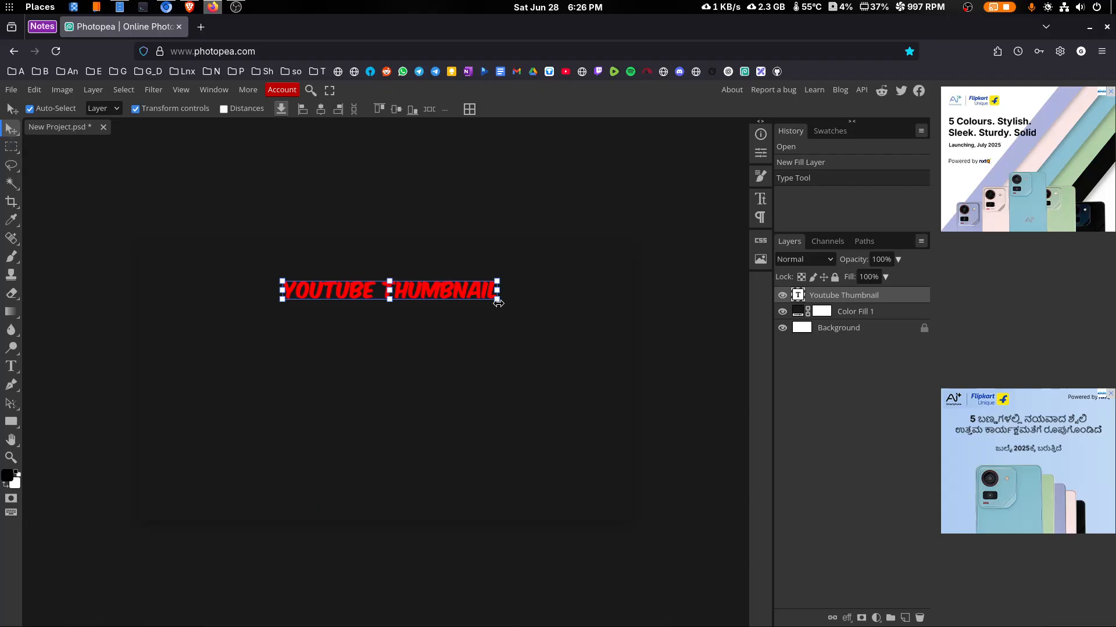
drag(498, 301, 584, 317)
drag(469, 339, 365, 328)
drag(479, 298, 562, 336)
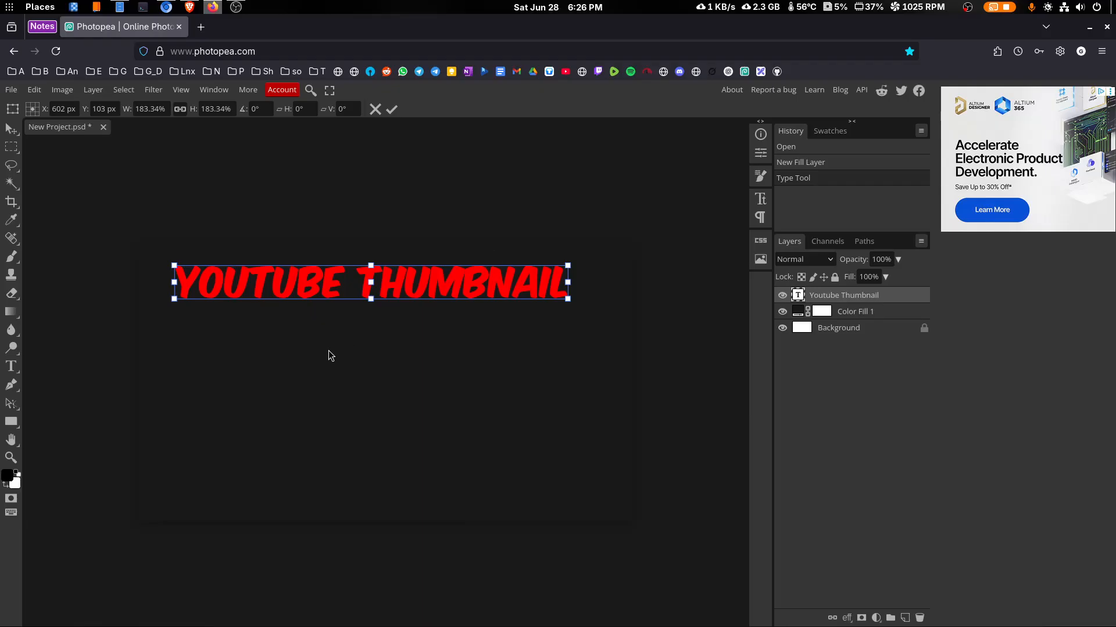